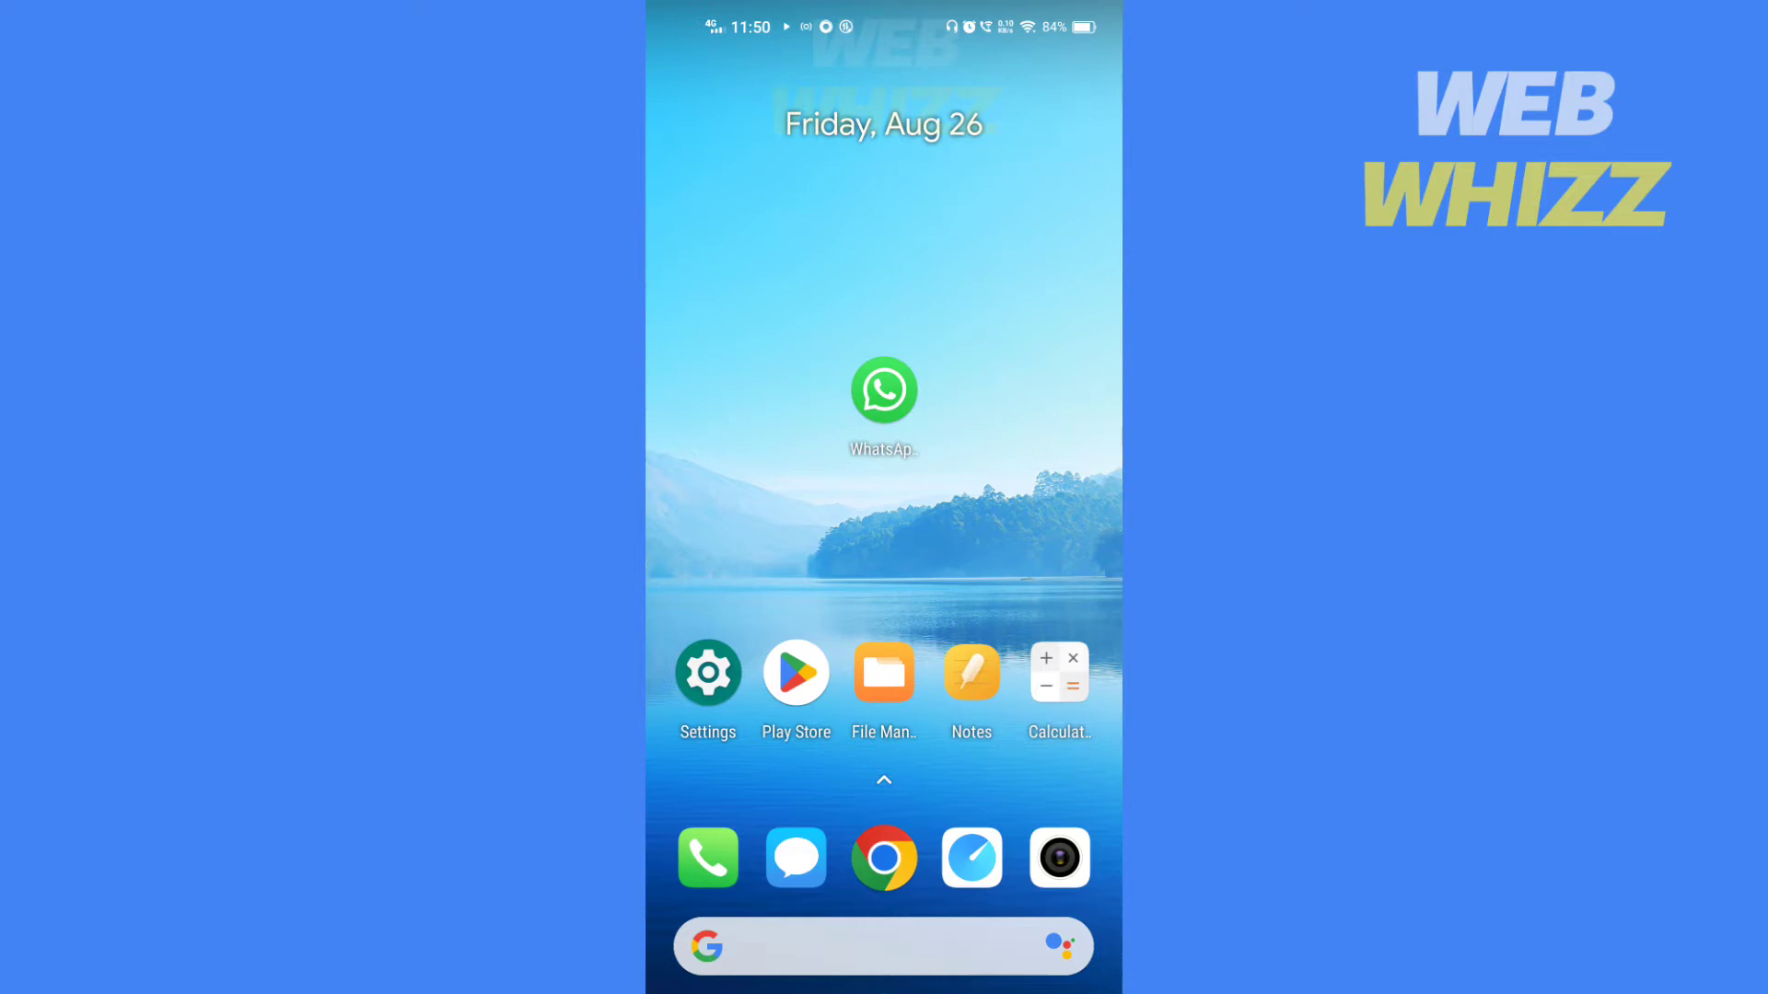
Open the group chat's shared screenshot PDF in WhatsApp and download it to the phone
{"action": "left_click", "coordinate": [883, 391]}
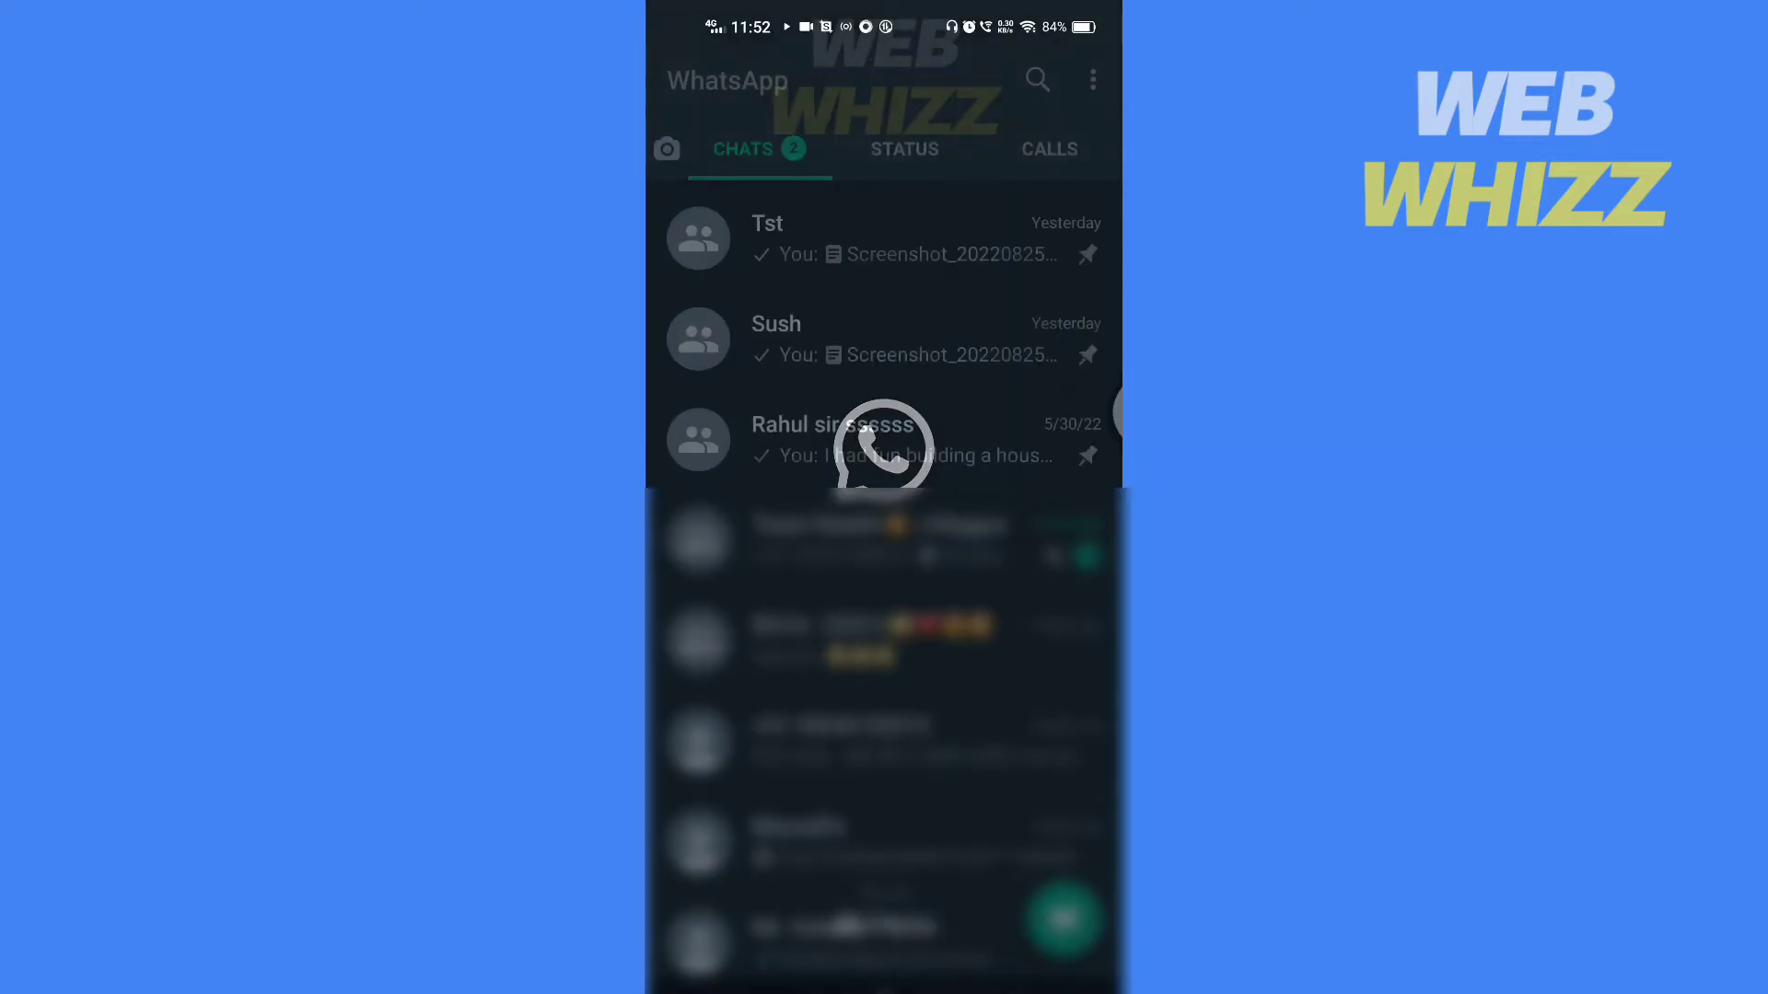
{"action": "left_click", "coordinate": [885, 339]}
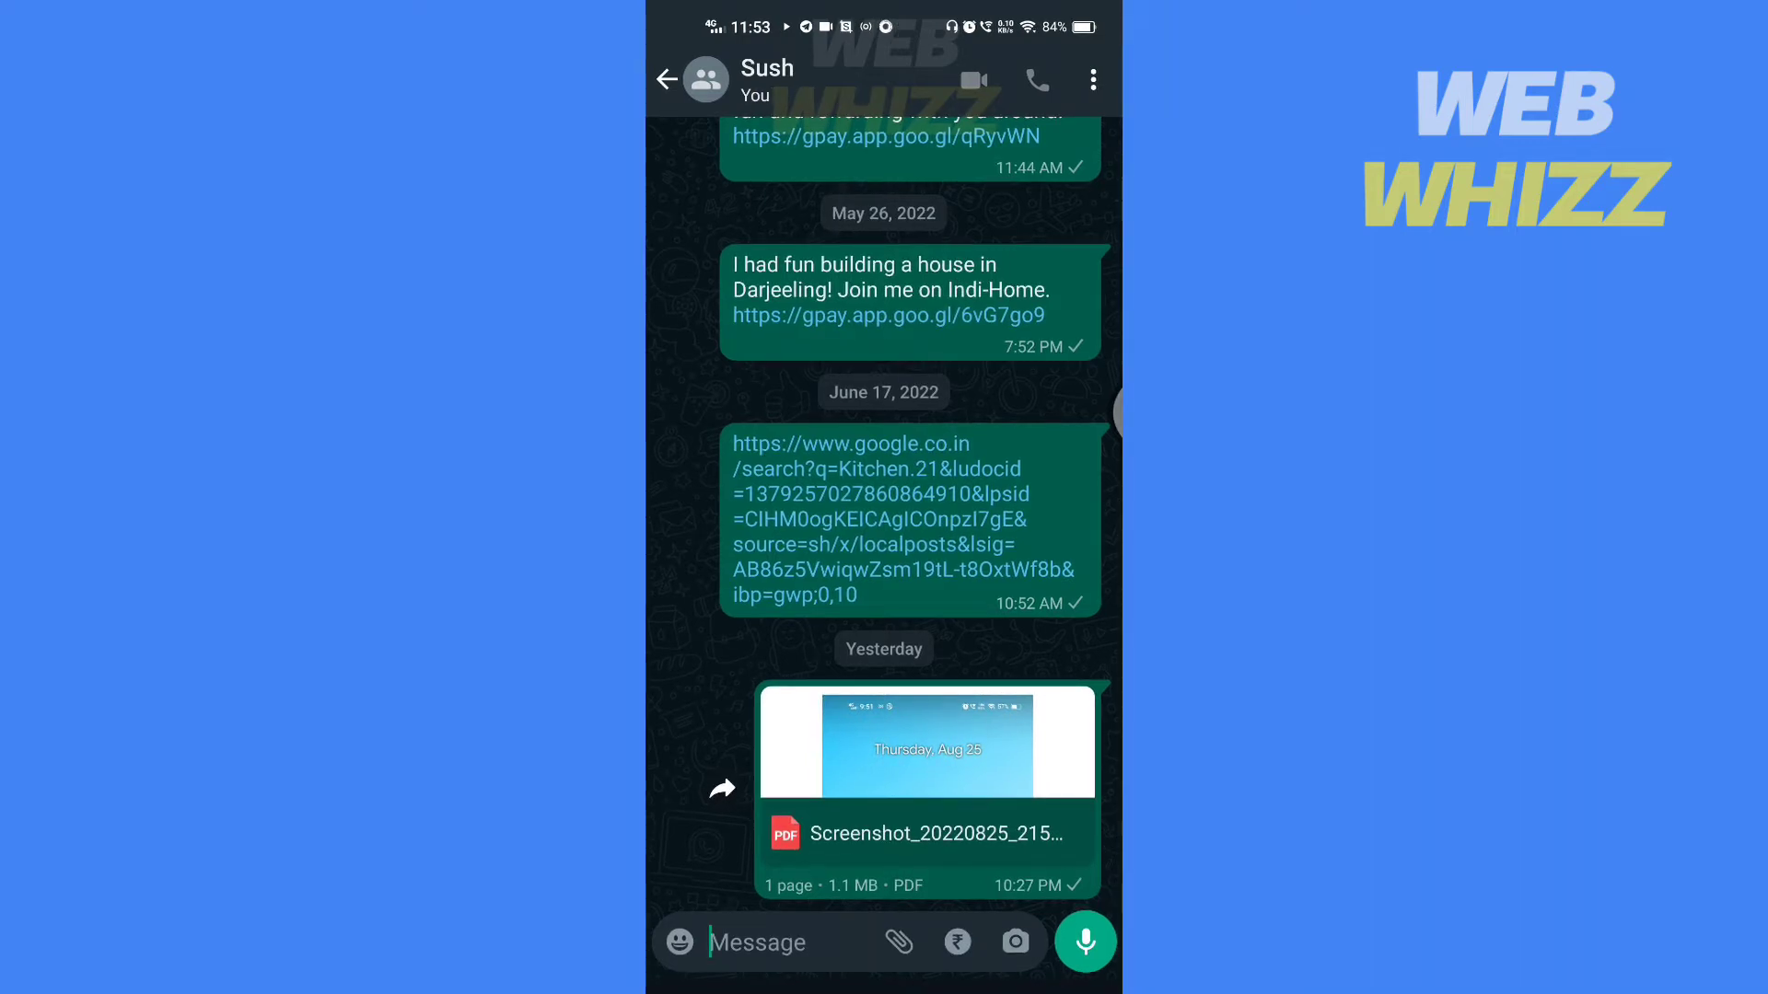
{"action": "left_click", "coordinate": [927, 788]}
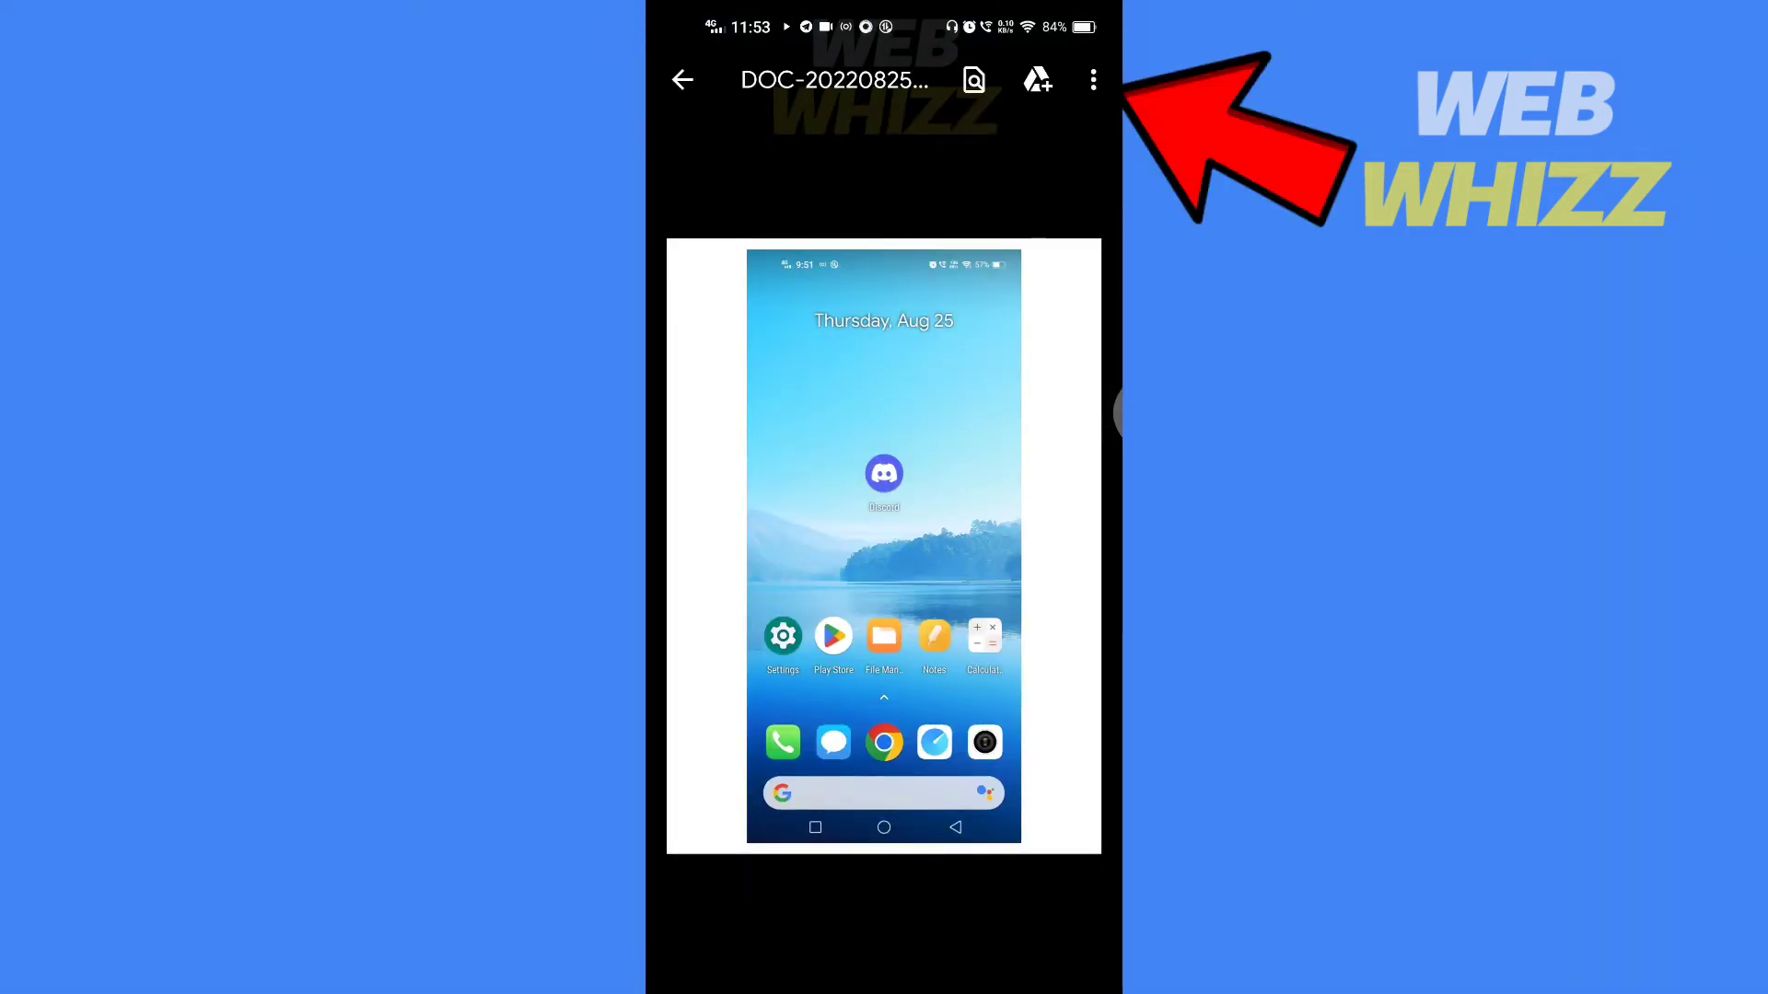
{"action": "left_click", "coordinate": [1093, 81]}
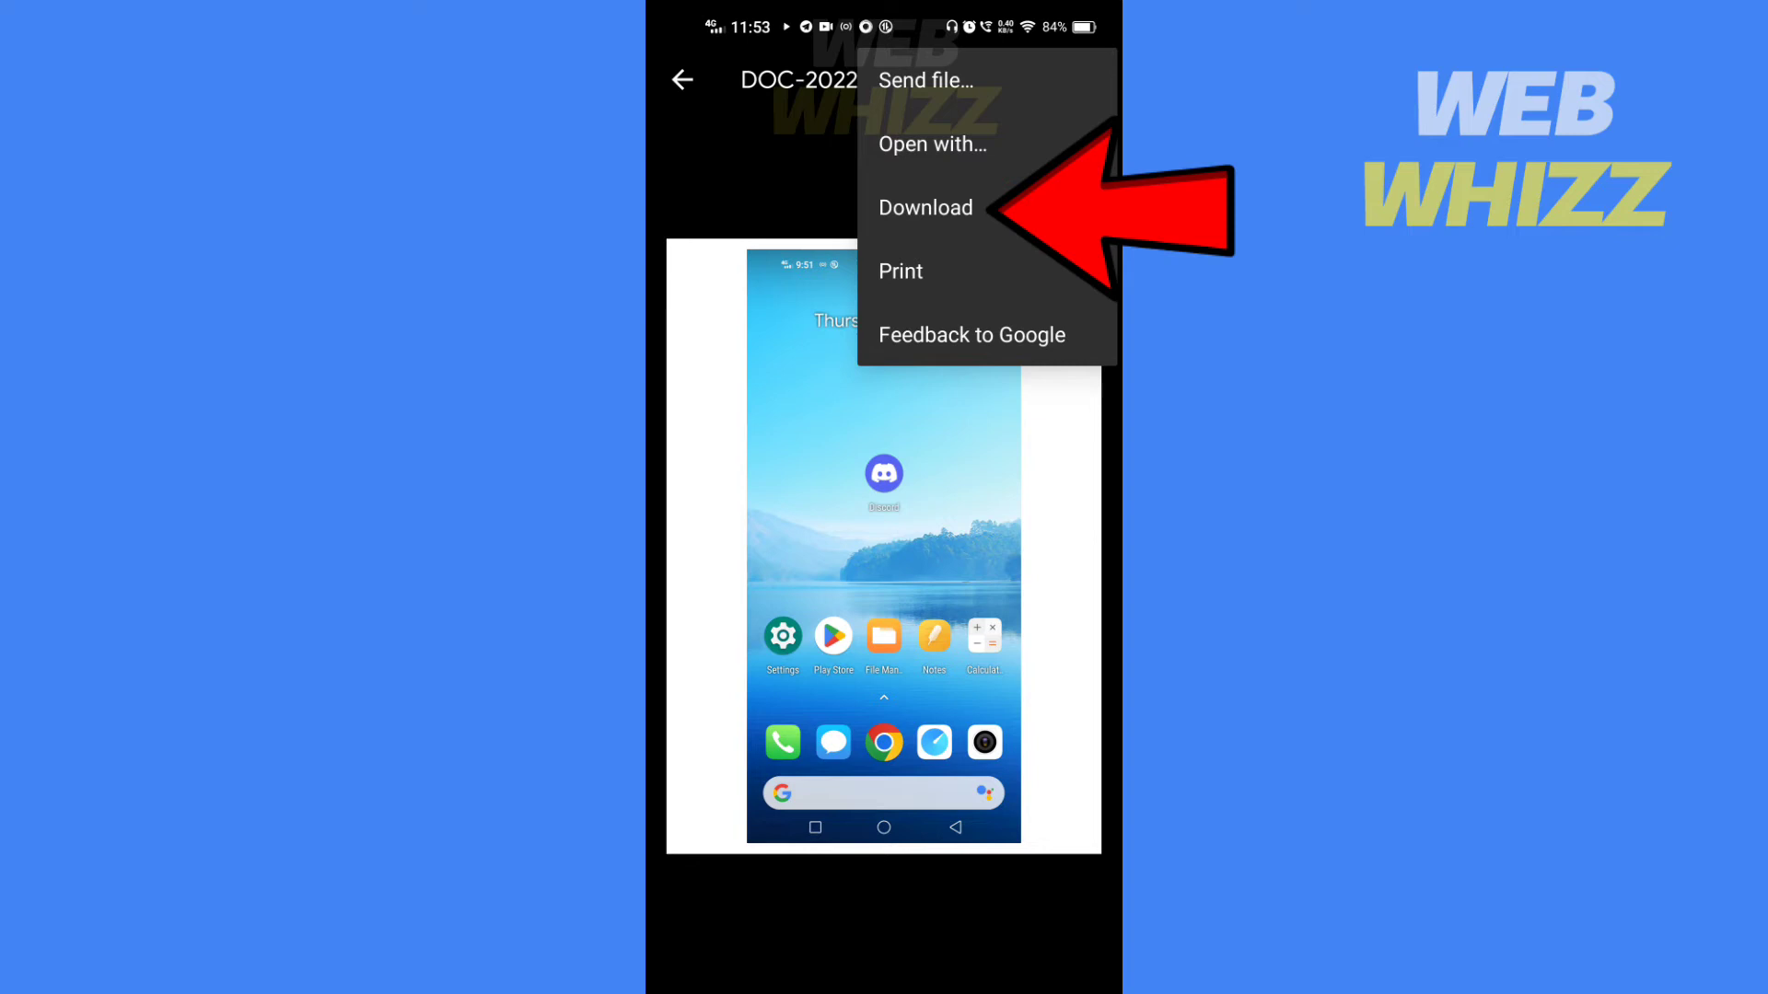
{"action": "left_click", "coordinate": [926, 207]}
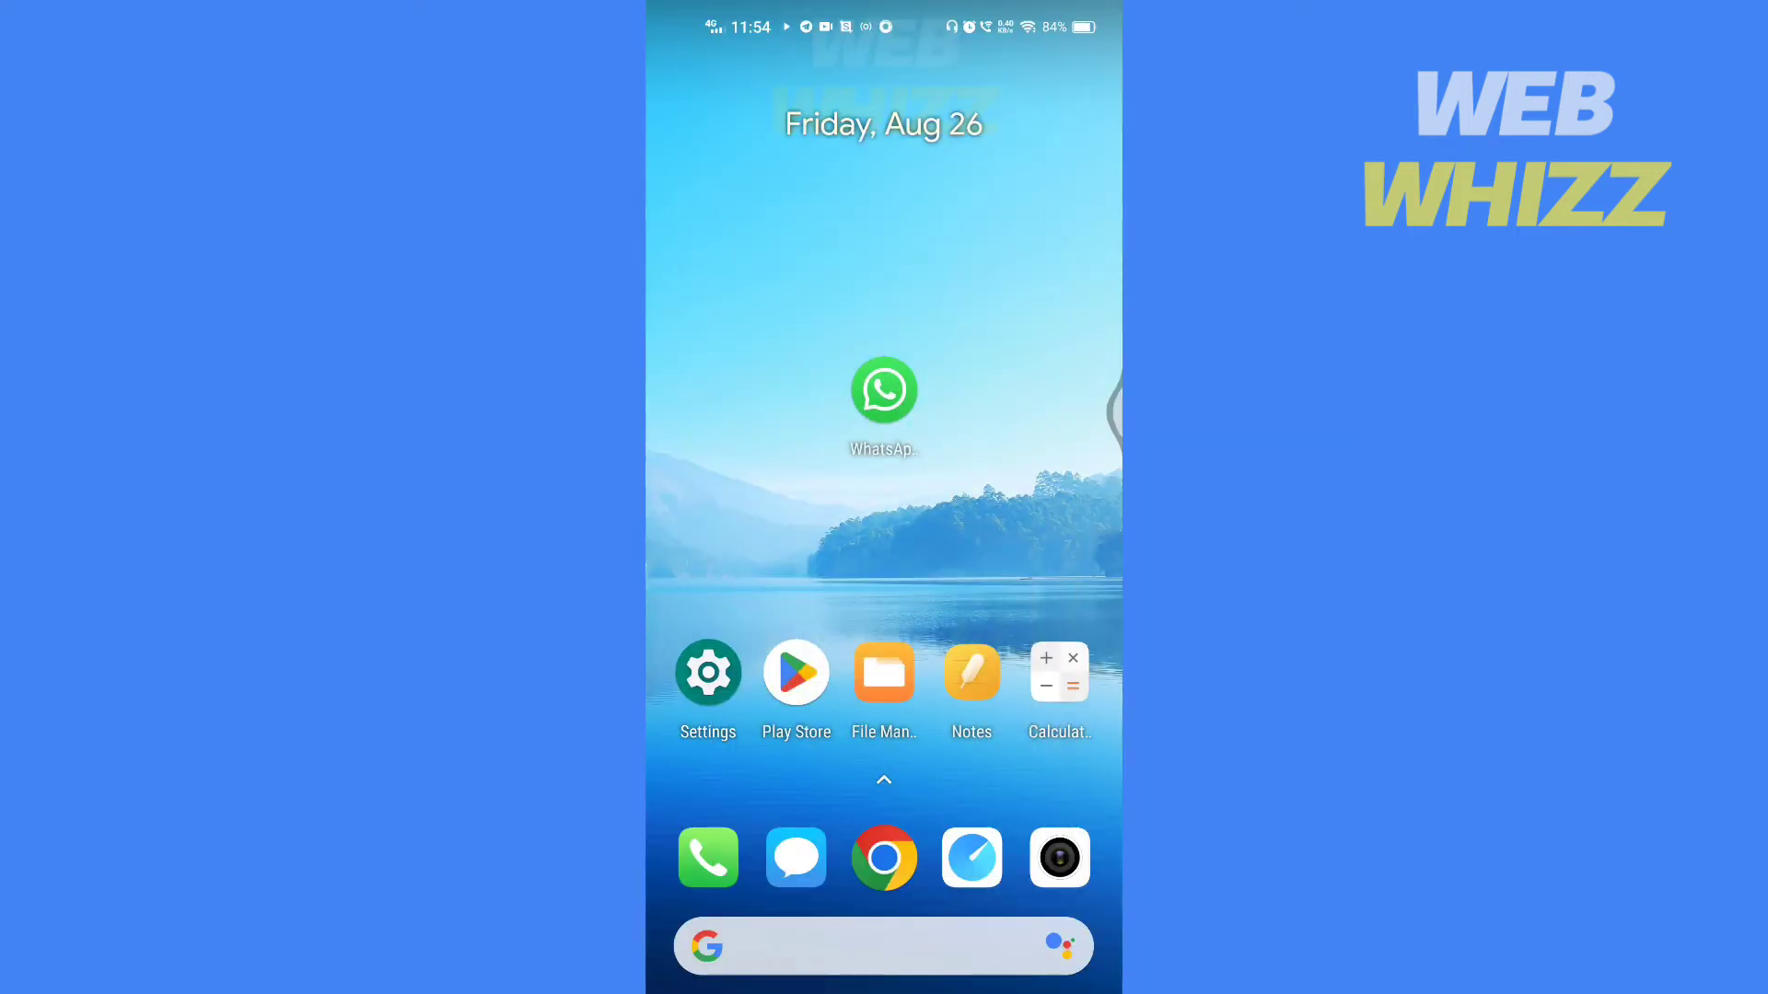
Search Google in Chrome for 'pdf to picture converter', reusing the earlier search suggestion
{"action": "left_click", "coordinate": [885, 858]}
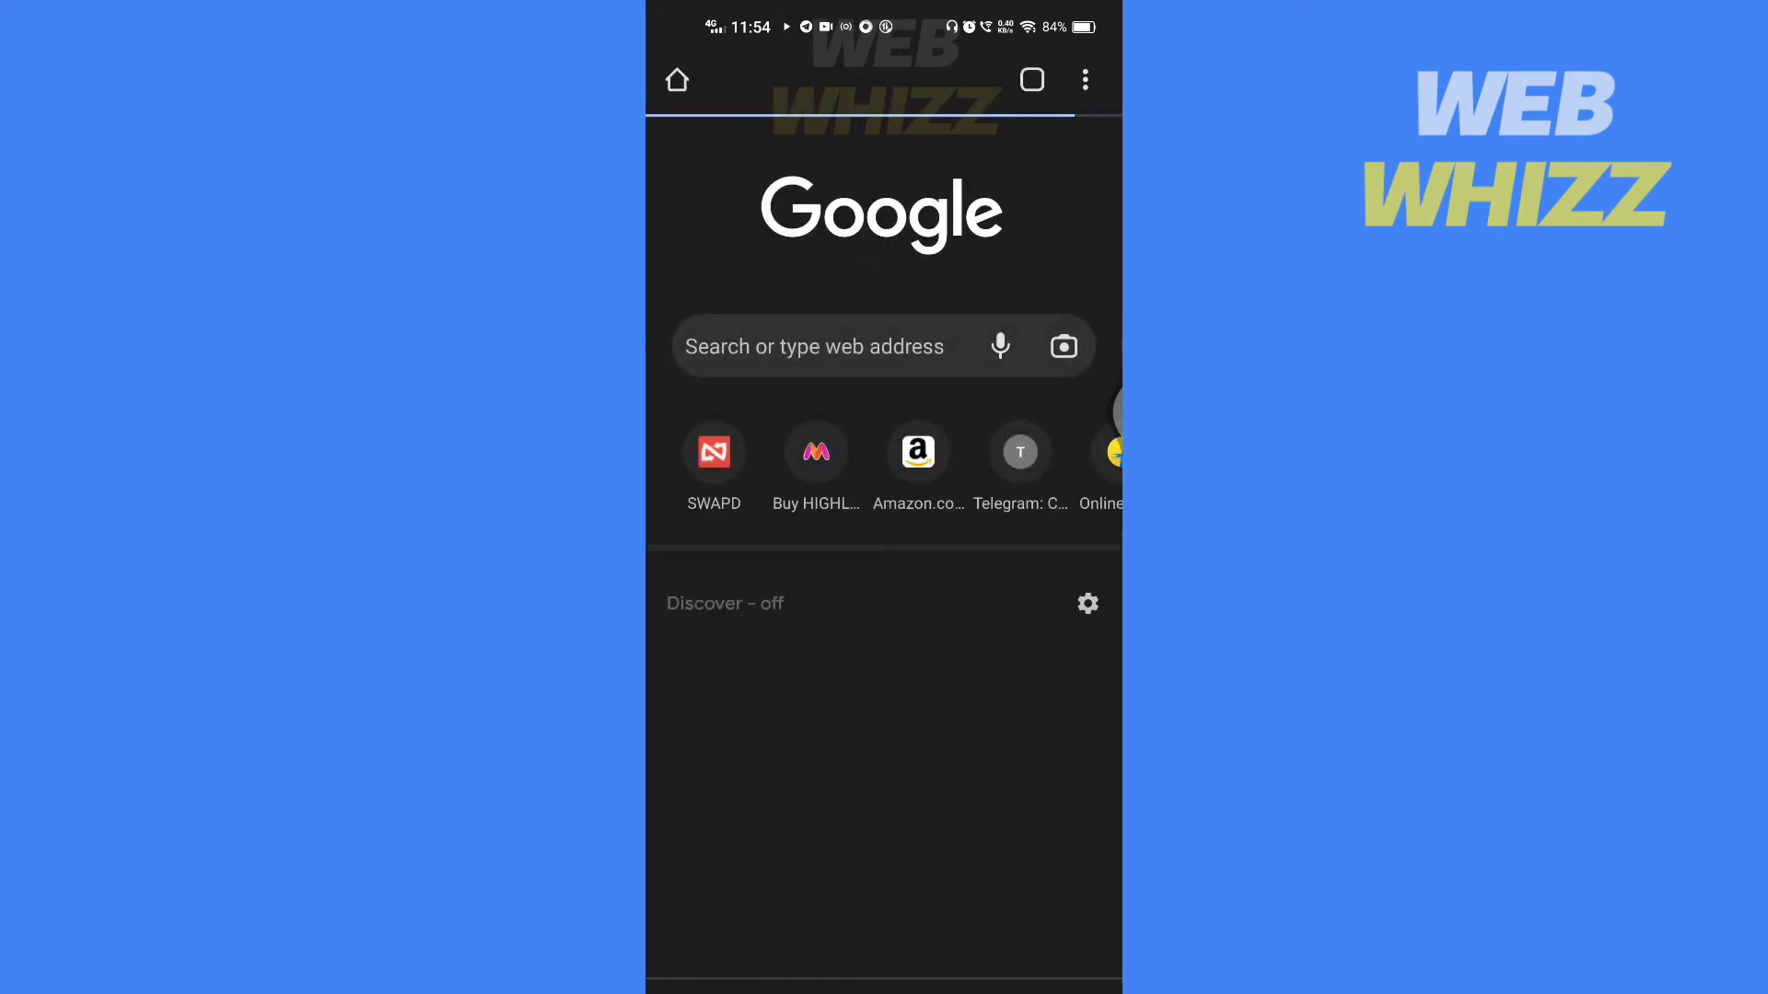
{"action": "left_click", "coordinate": [843, 346]}
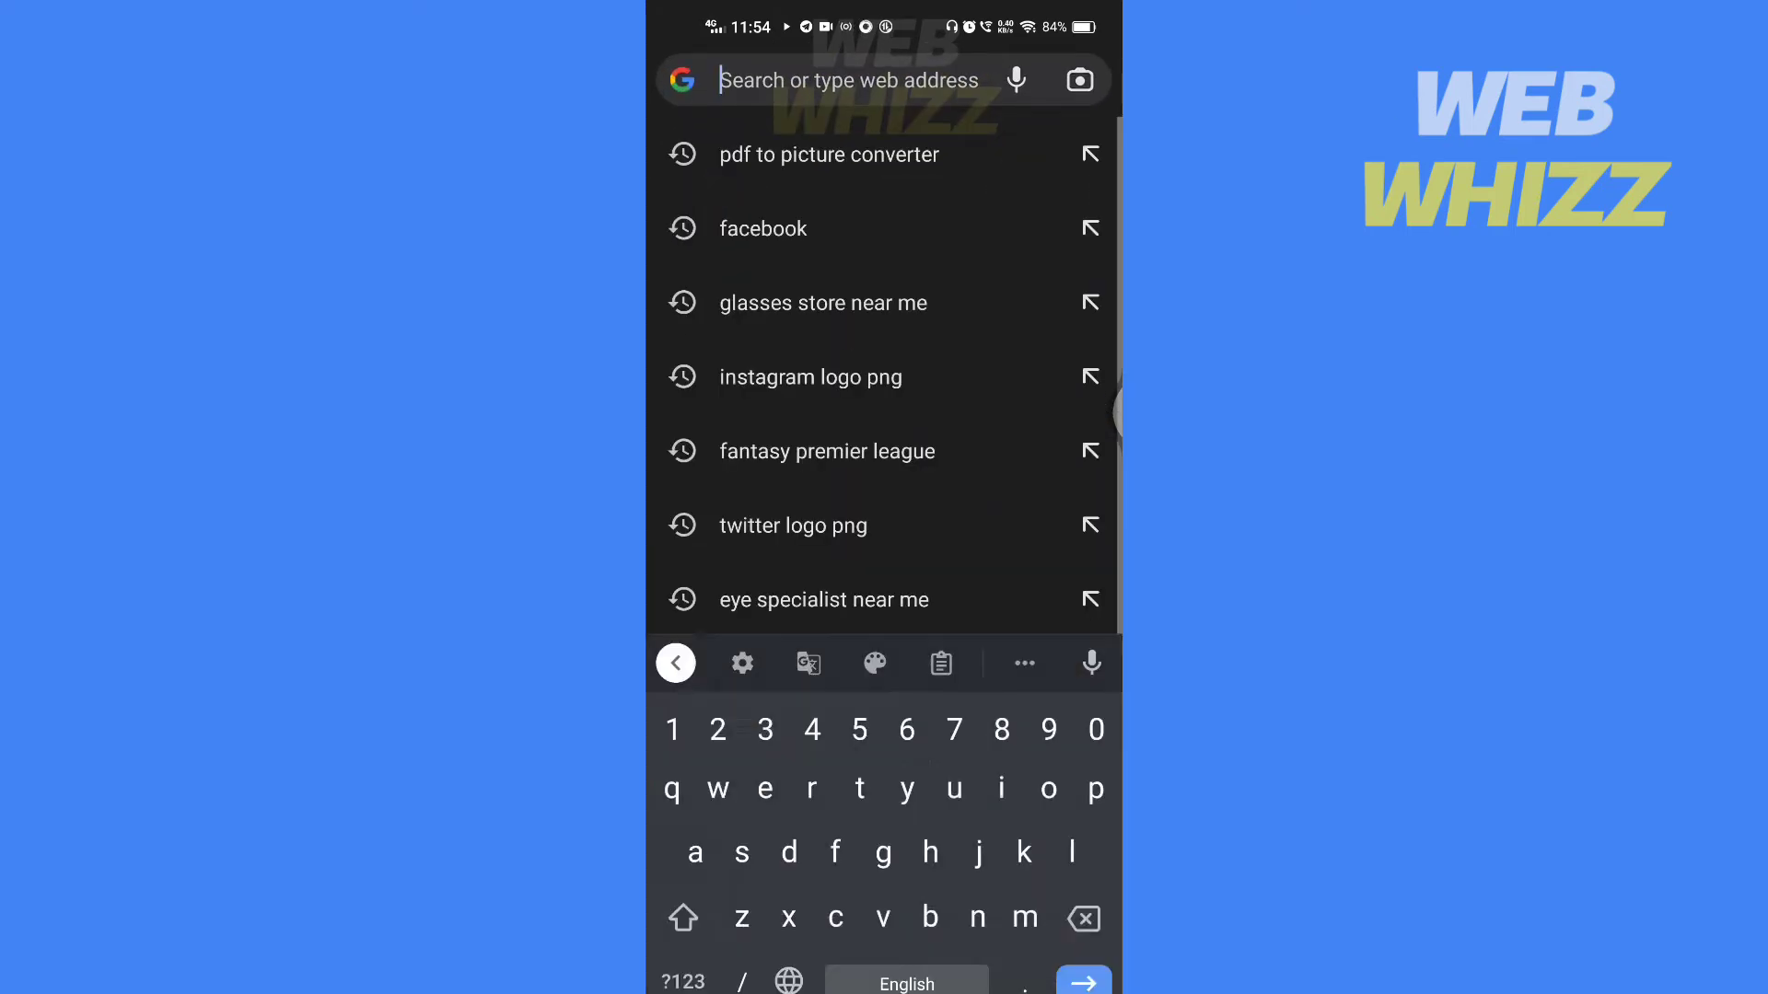
{"action": "left_click", "coordinate": [829, 152]}
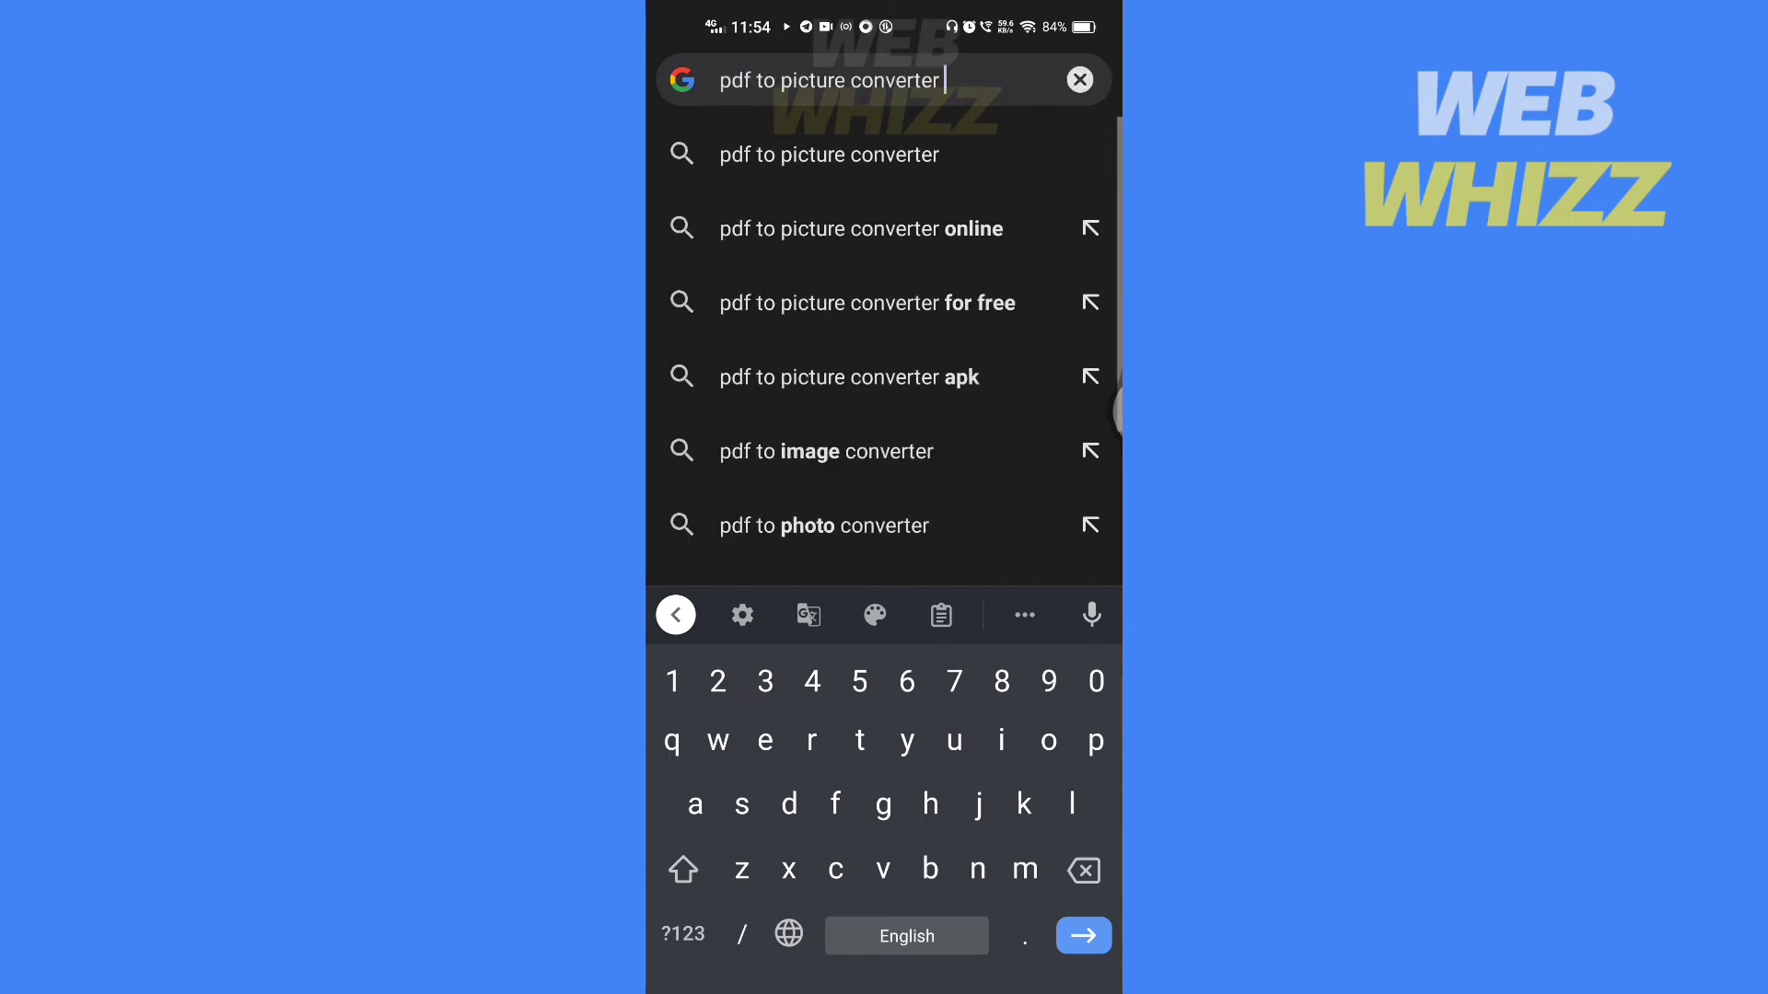
{"action": "left_click", "coordinate": [1083, 935]}
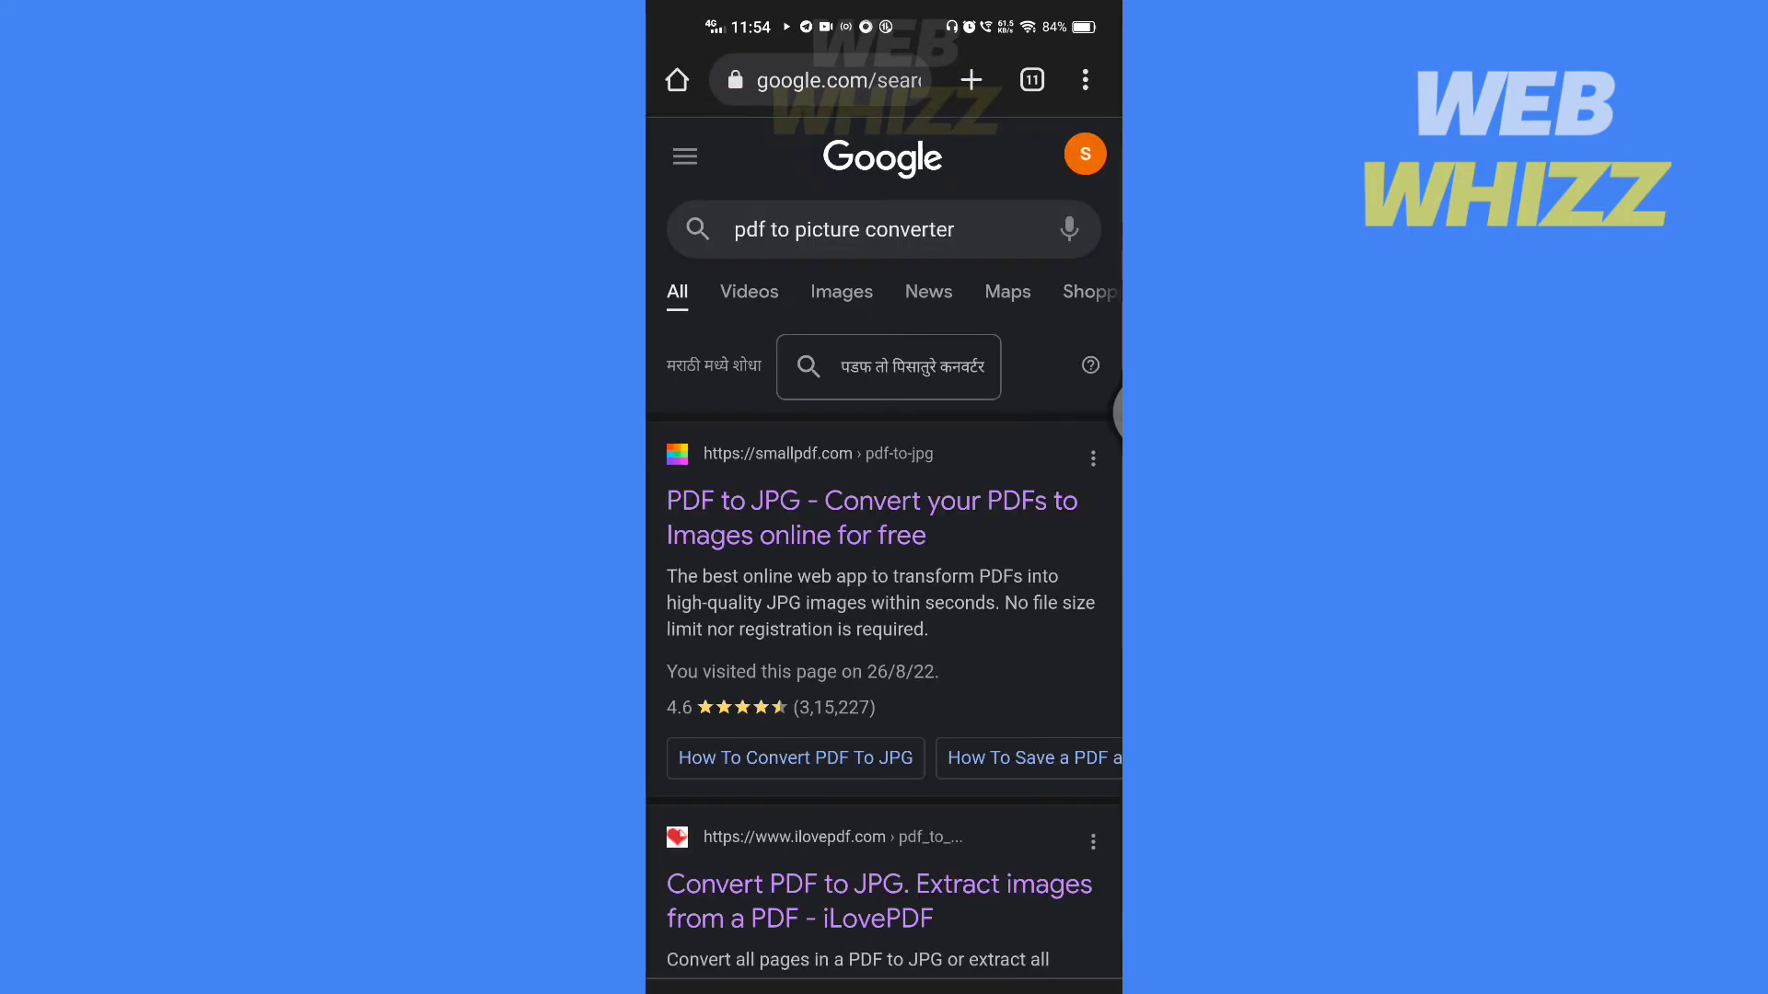
{"action": "scroll", "coordinate": [883, 621], "scroll_direction": "down", "scroll_amount": 3}
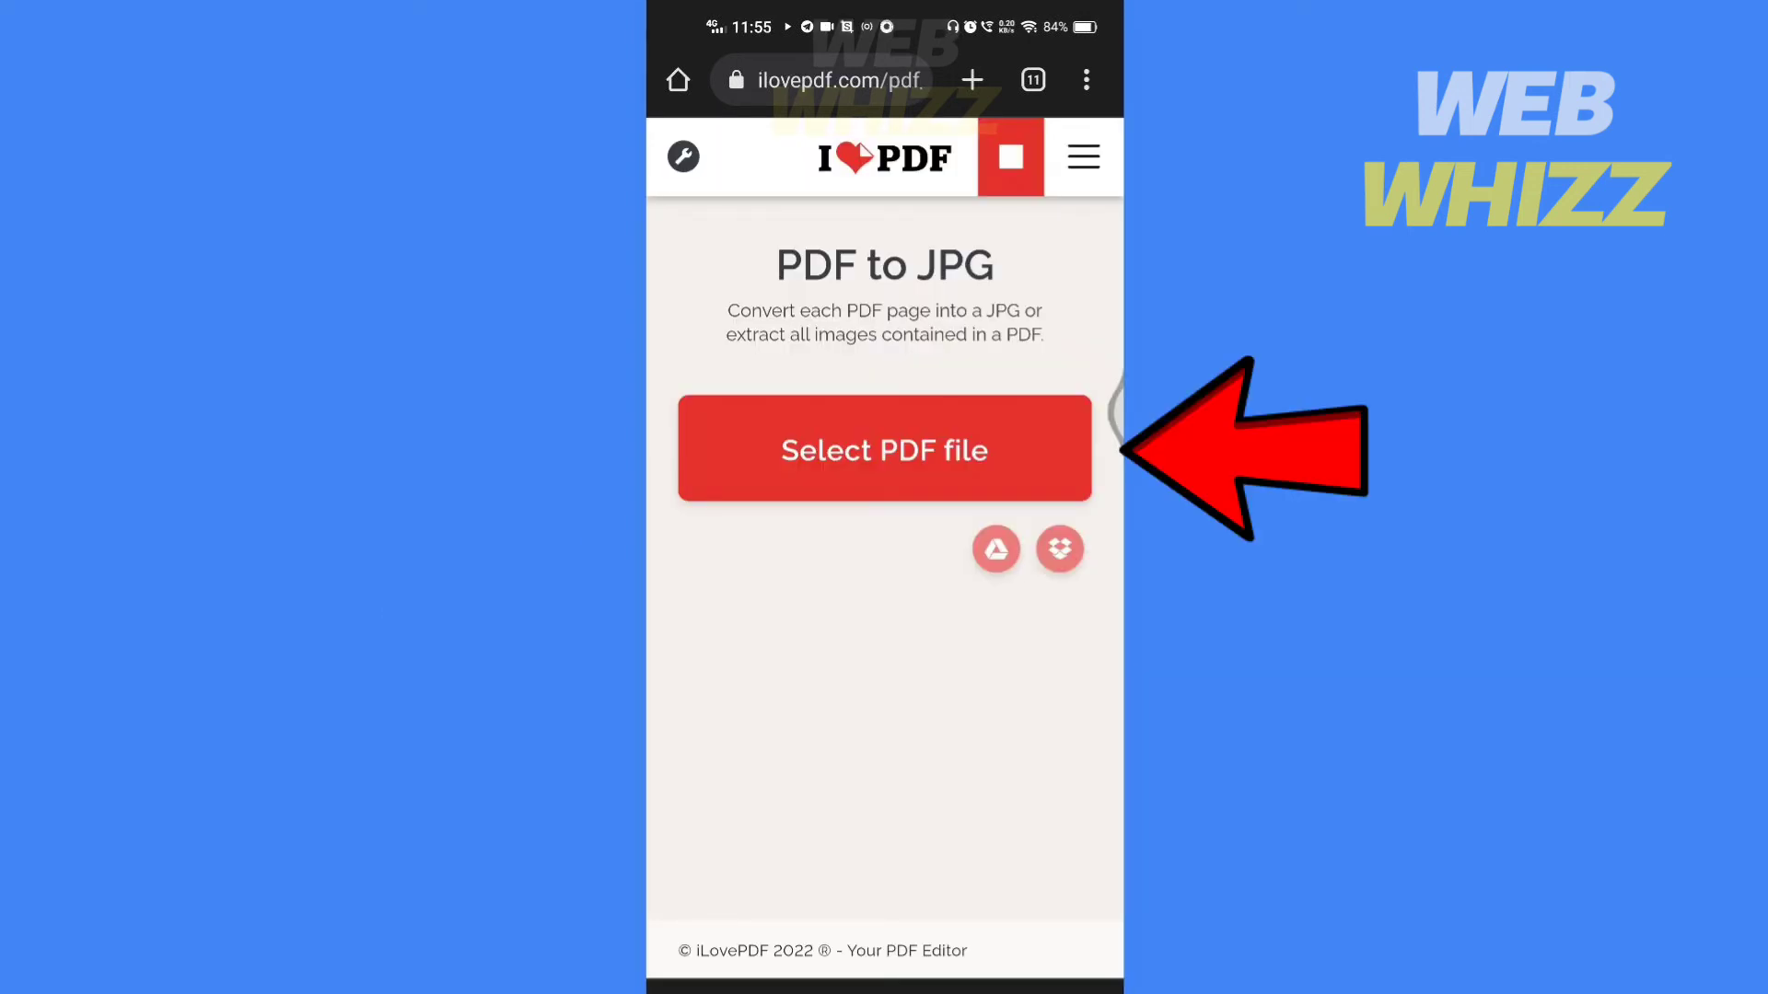
Convert the downloaded DOC PDF to JPG on iLovePDF, save it, and view it in Gallery
{"action": "left_click", "coordinate": [884, 448]}
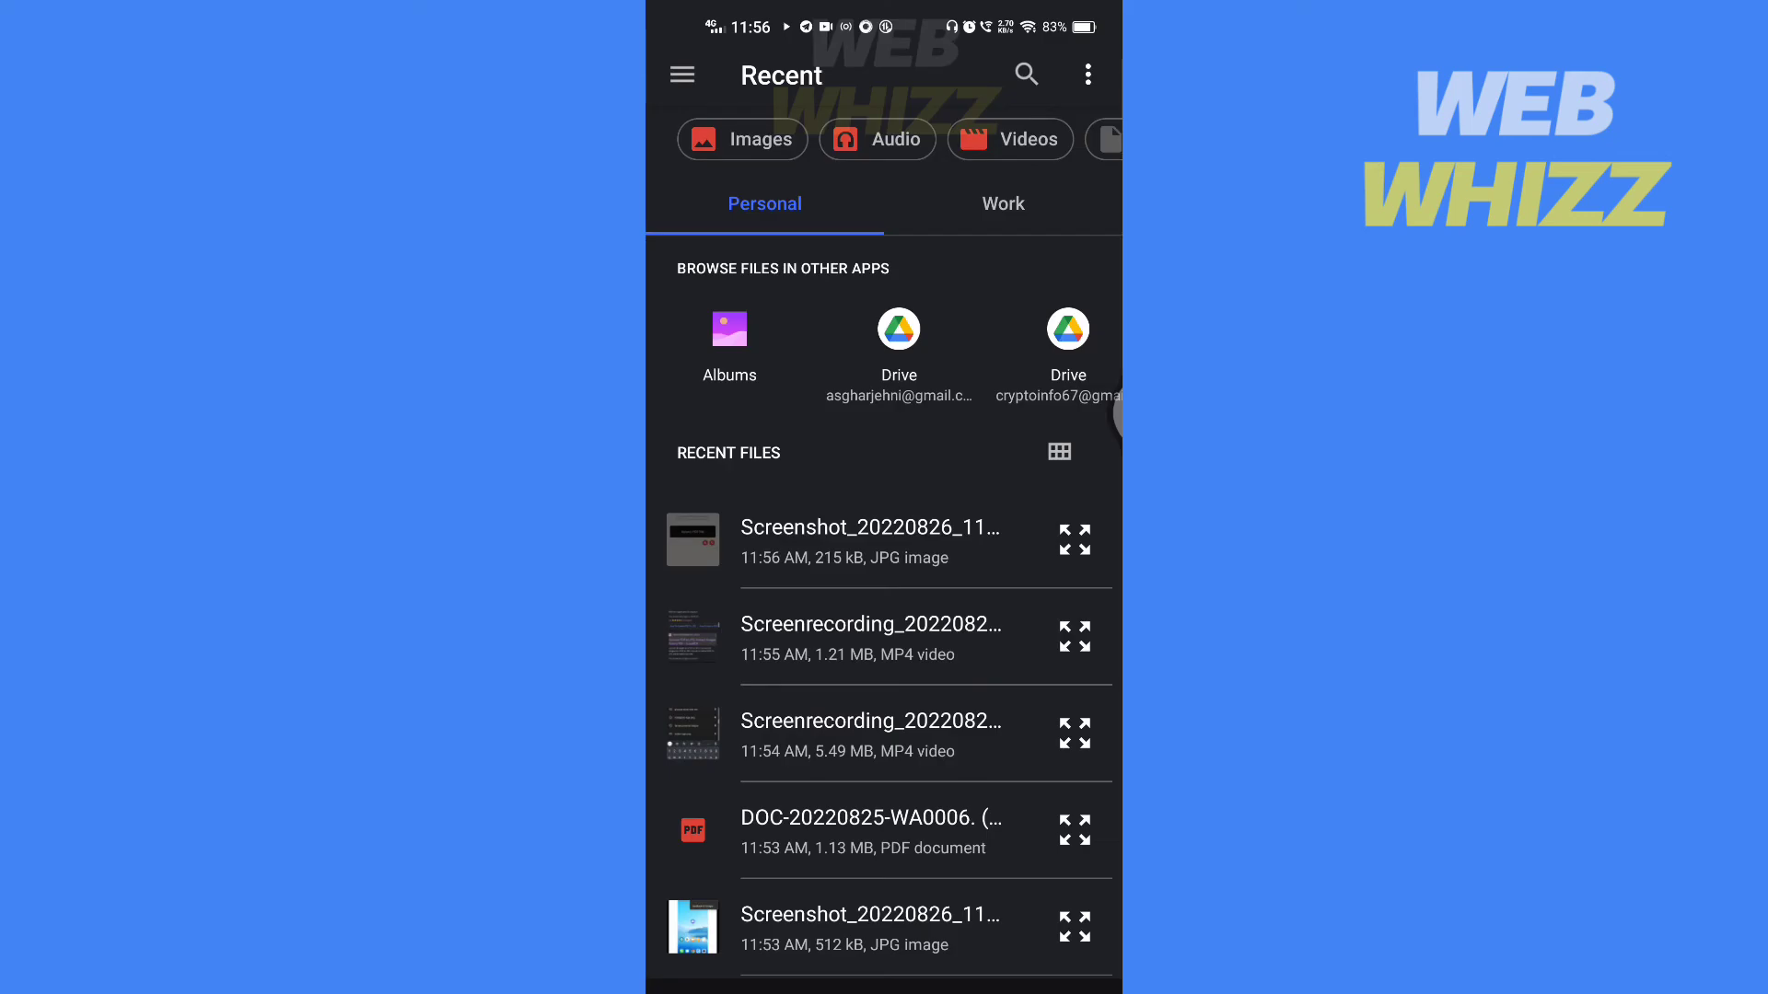
{"action": "left_click", "coordinate": [871, 831]}
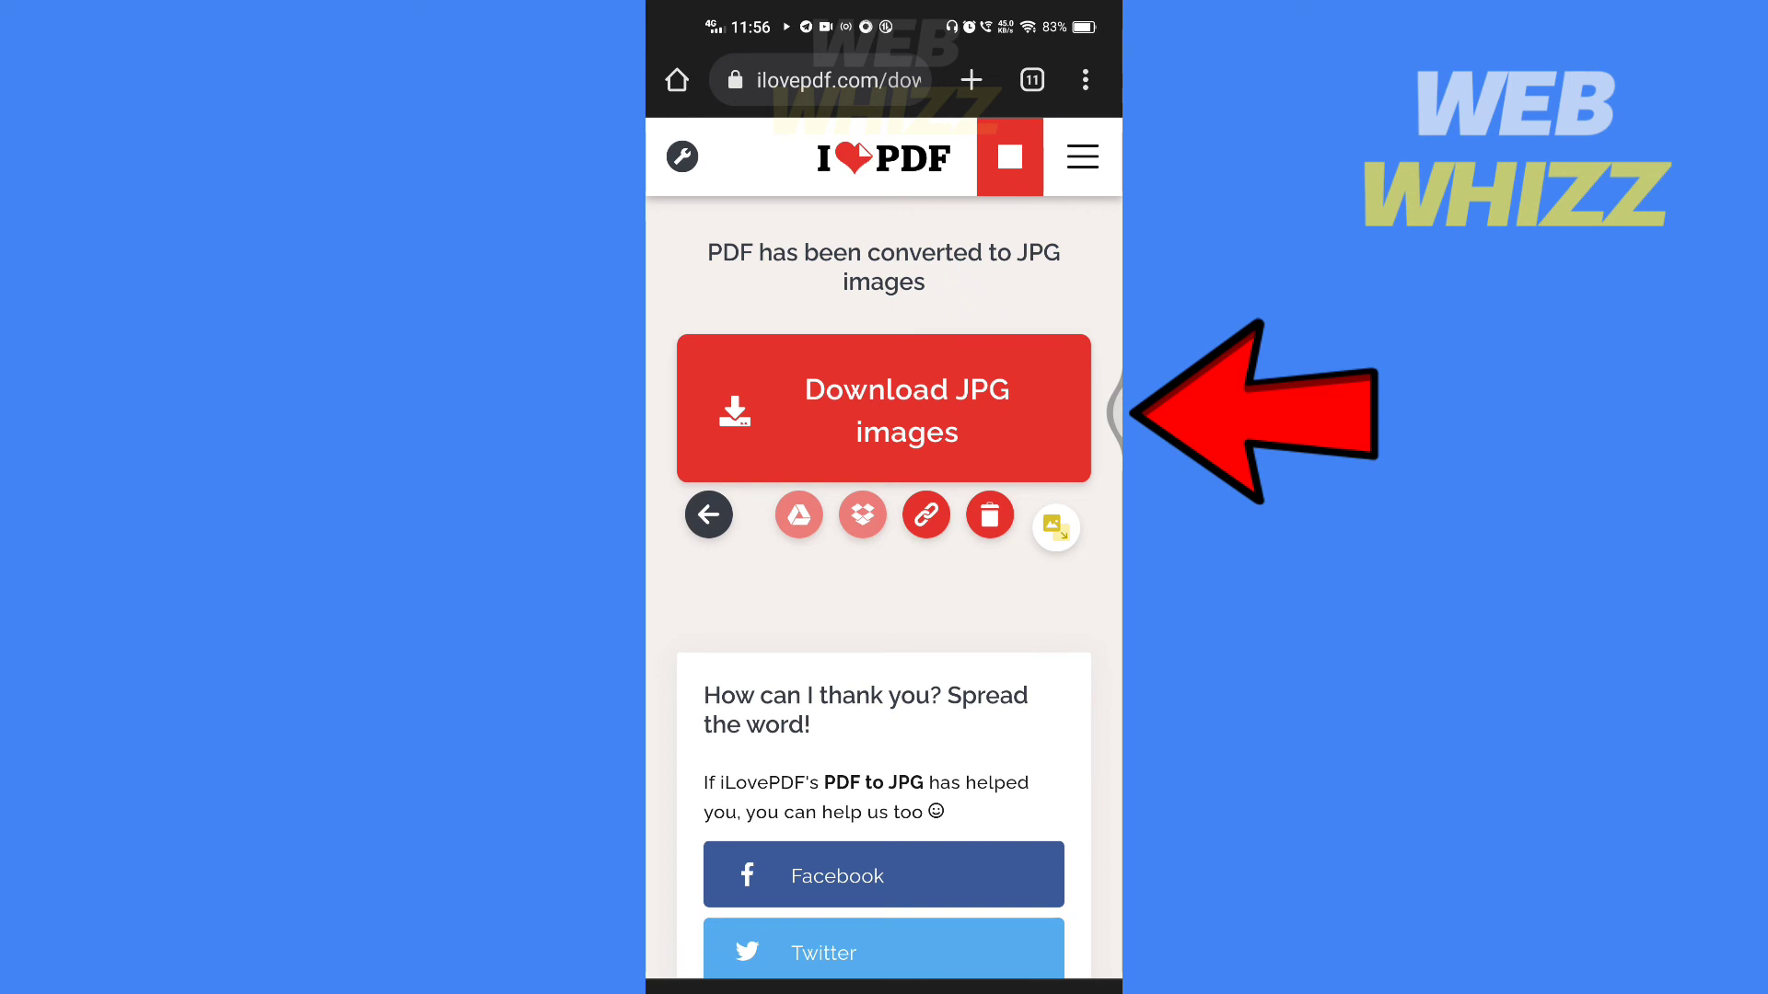
{"action": "left_click", "coordinate": [884, 409]}
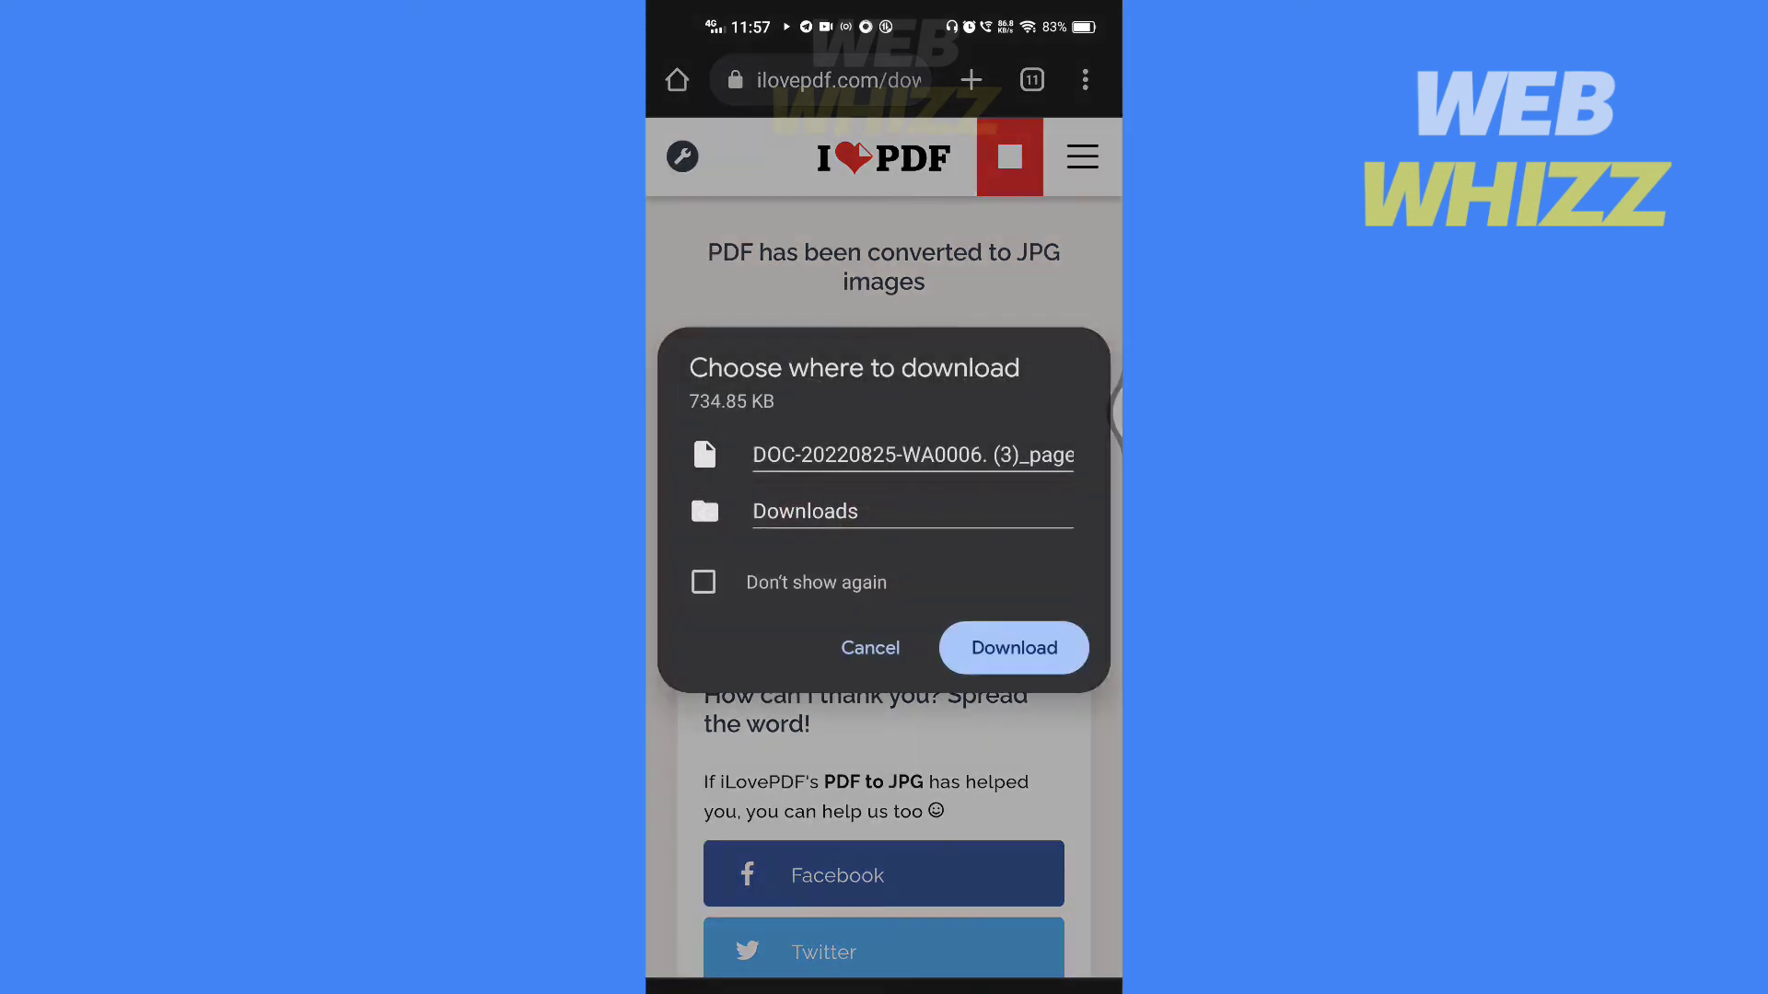
{"action": "left_click", "coordinate": [1013, 648]}
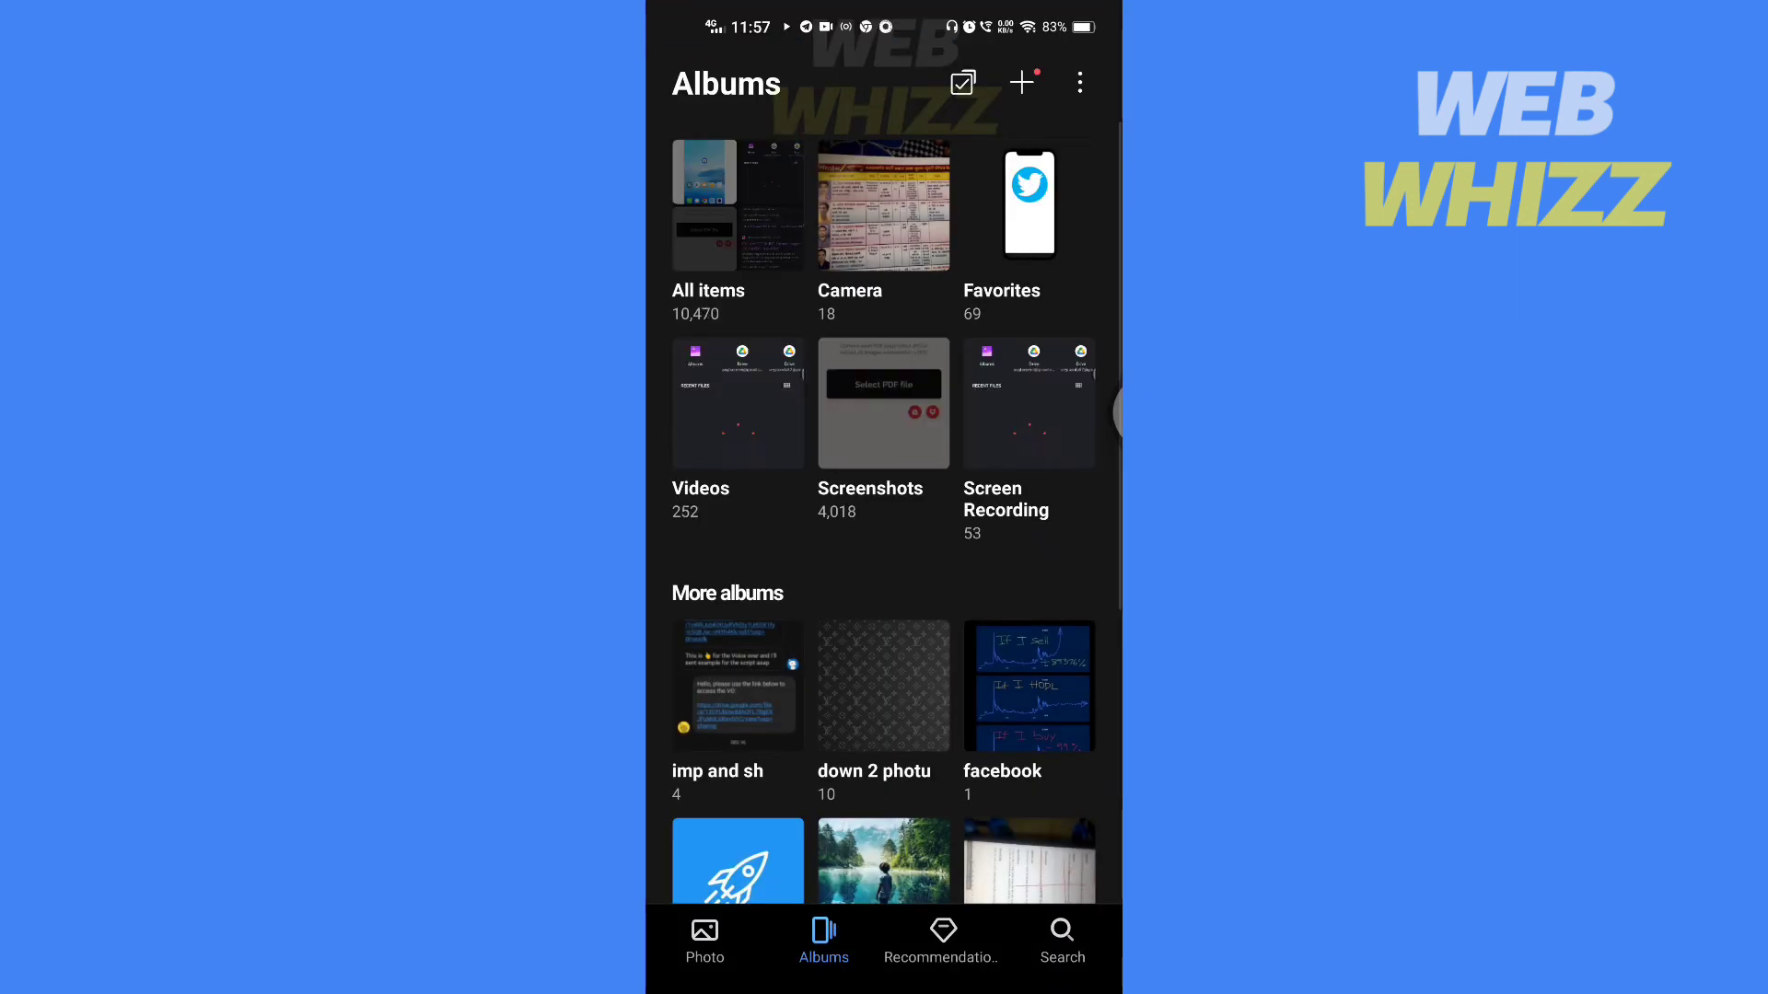
{"action": "left_click", "coordinate": [738, 203]}
{"action": "left_click", "coordinate": [705, 166]}
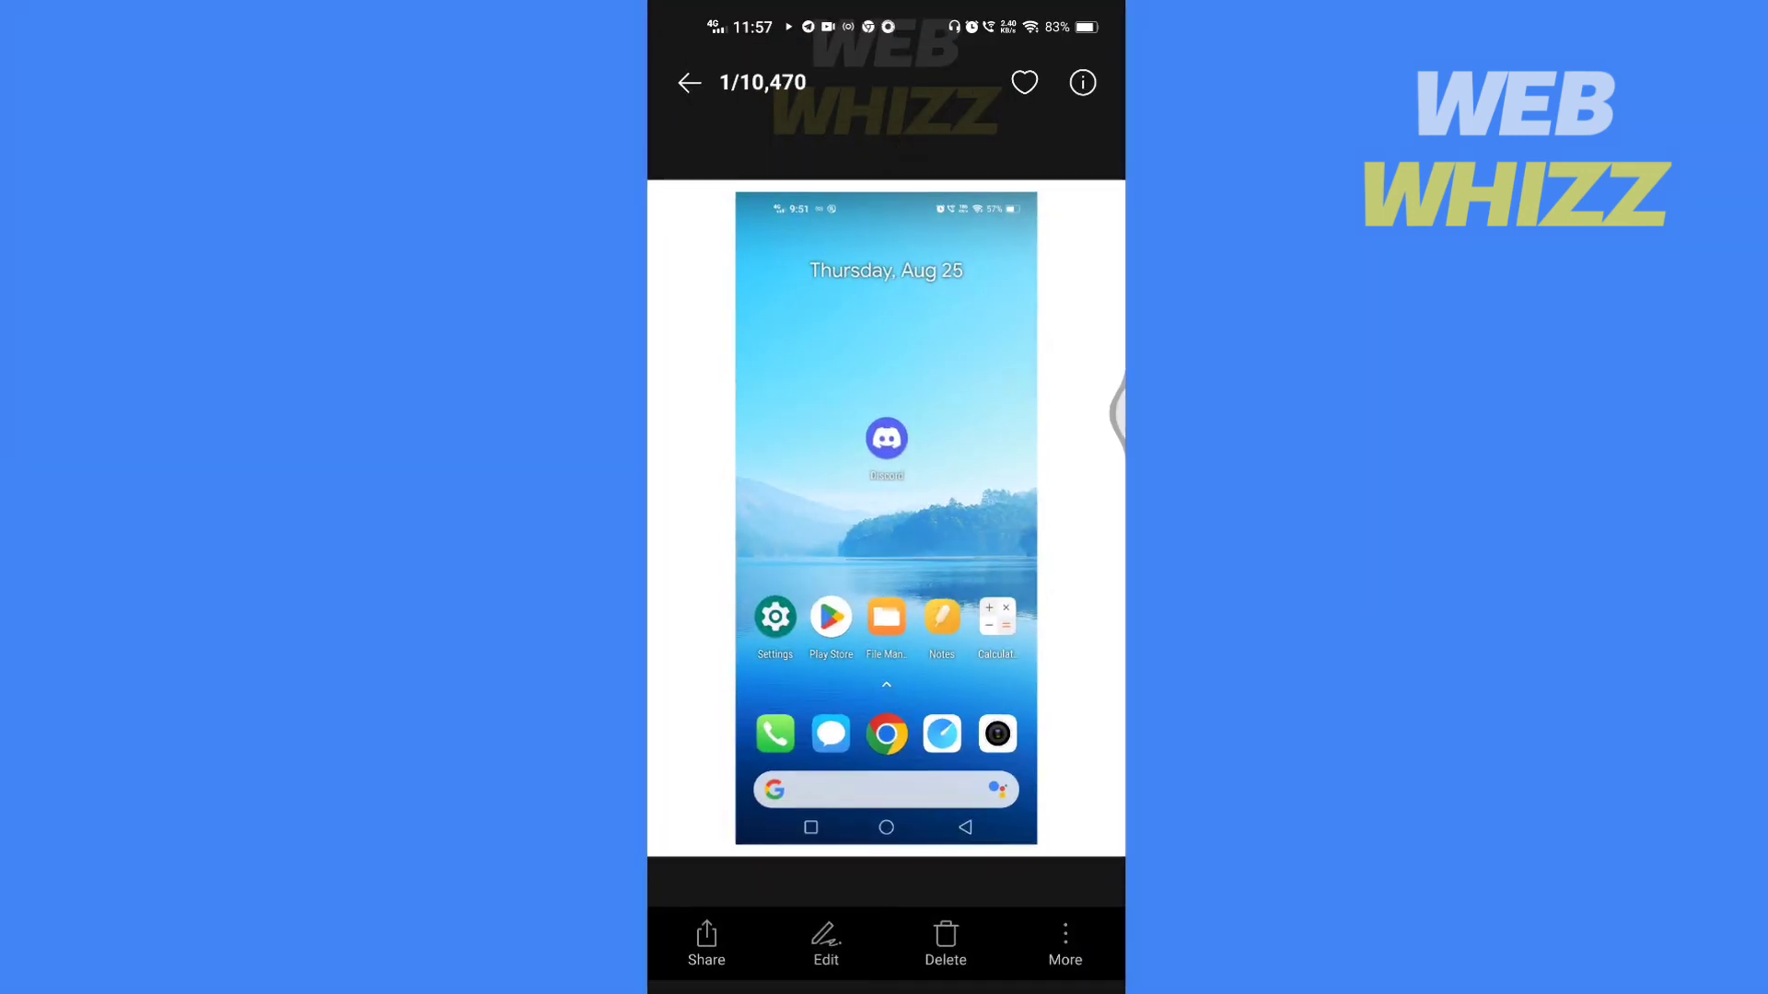